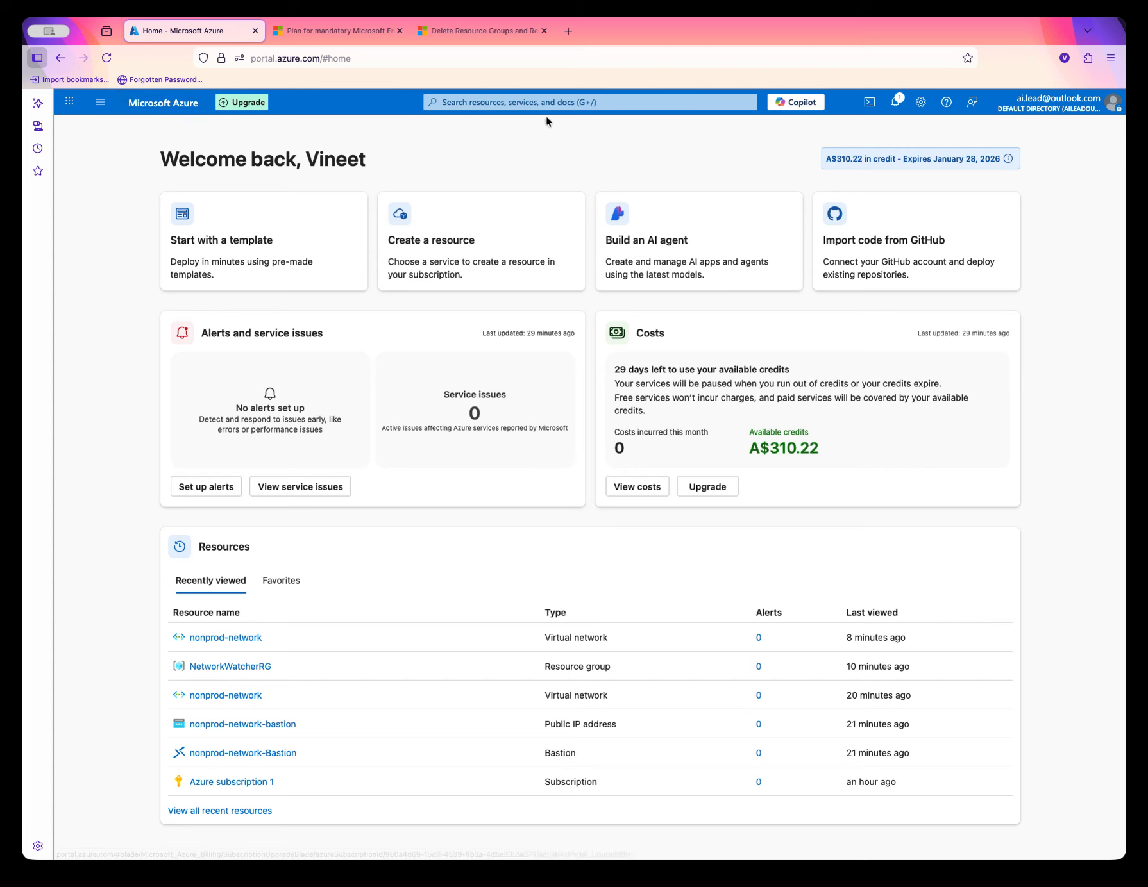
Search the portal for virtual net and open the Virtual networks service.
left_click(550, 105)
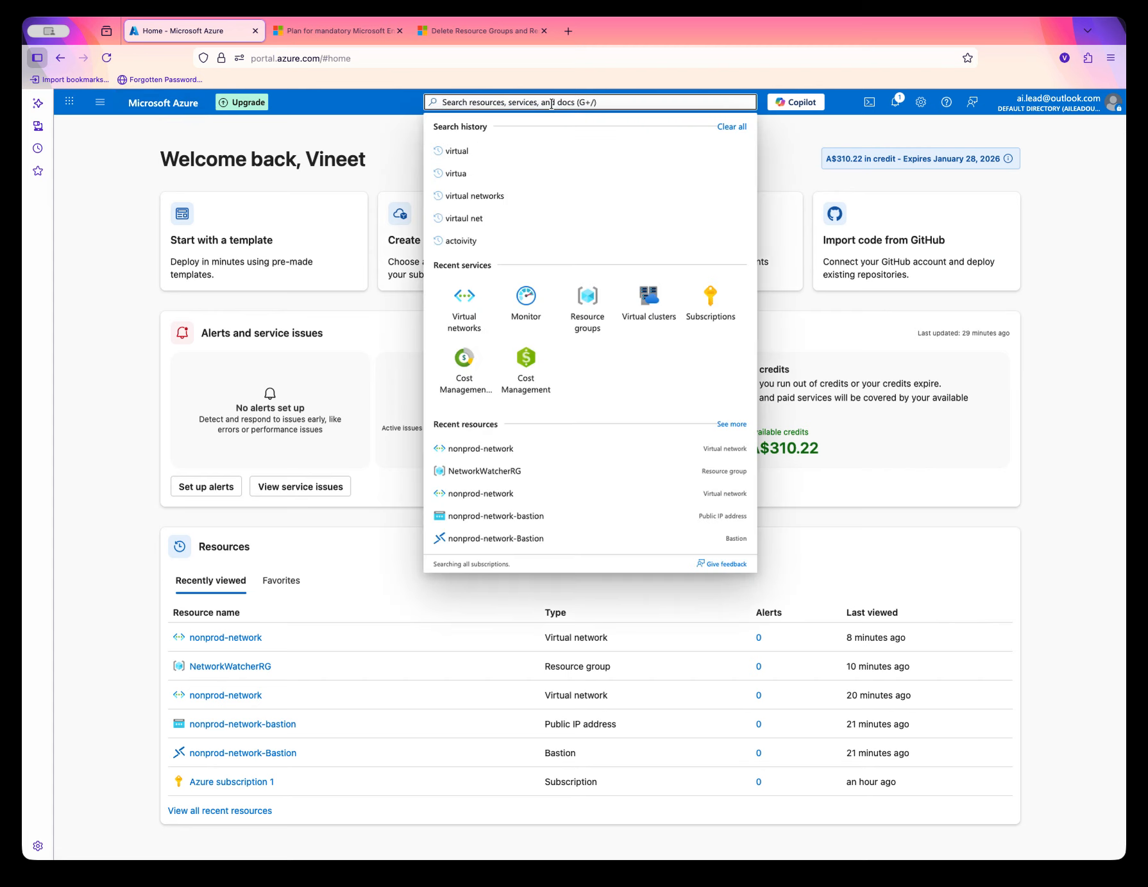
type("virtual networl")
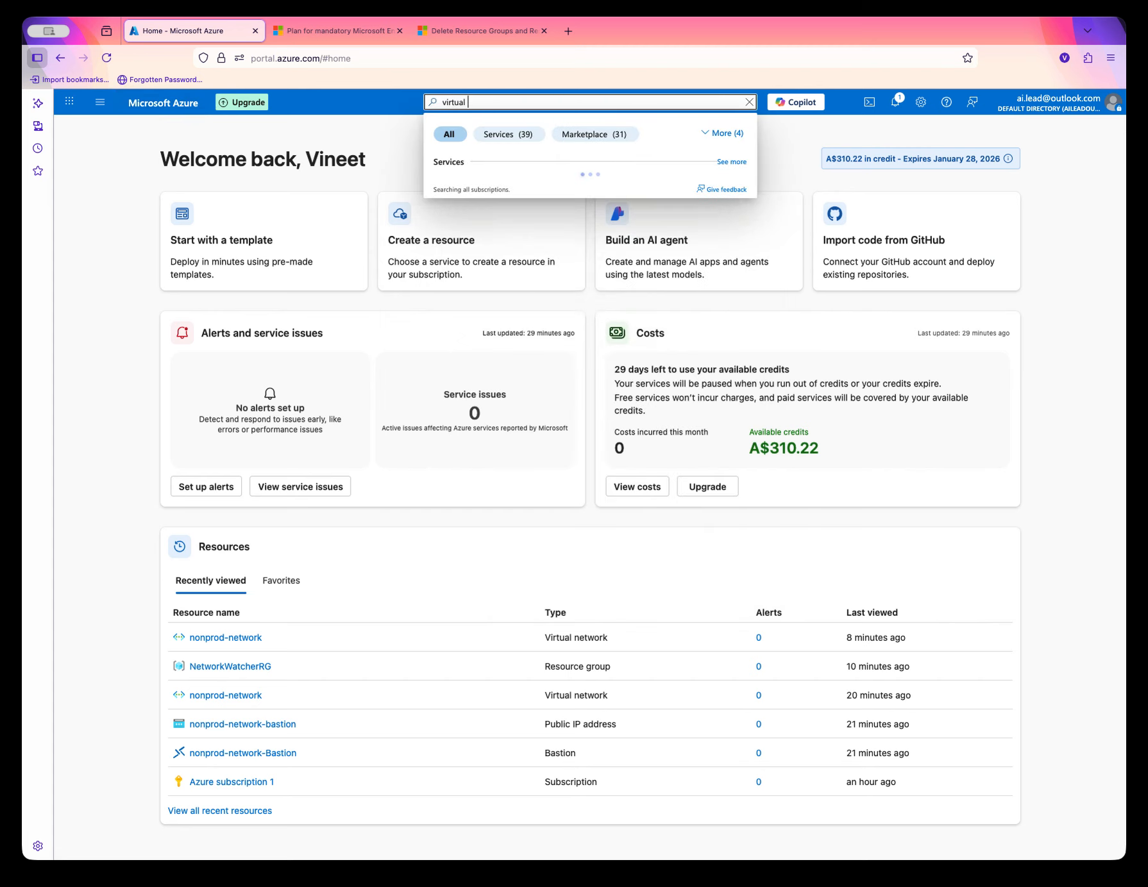
key("BackSpace")
key("BackSpace")
key("BackSpace")
key("BackSpace")
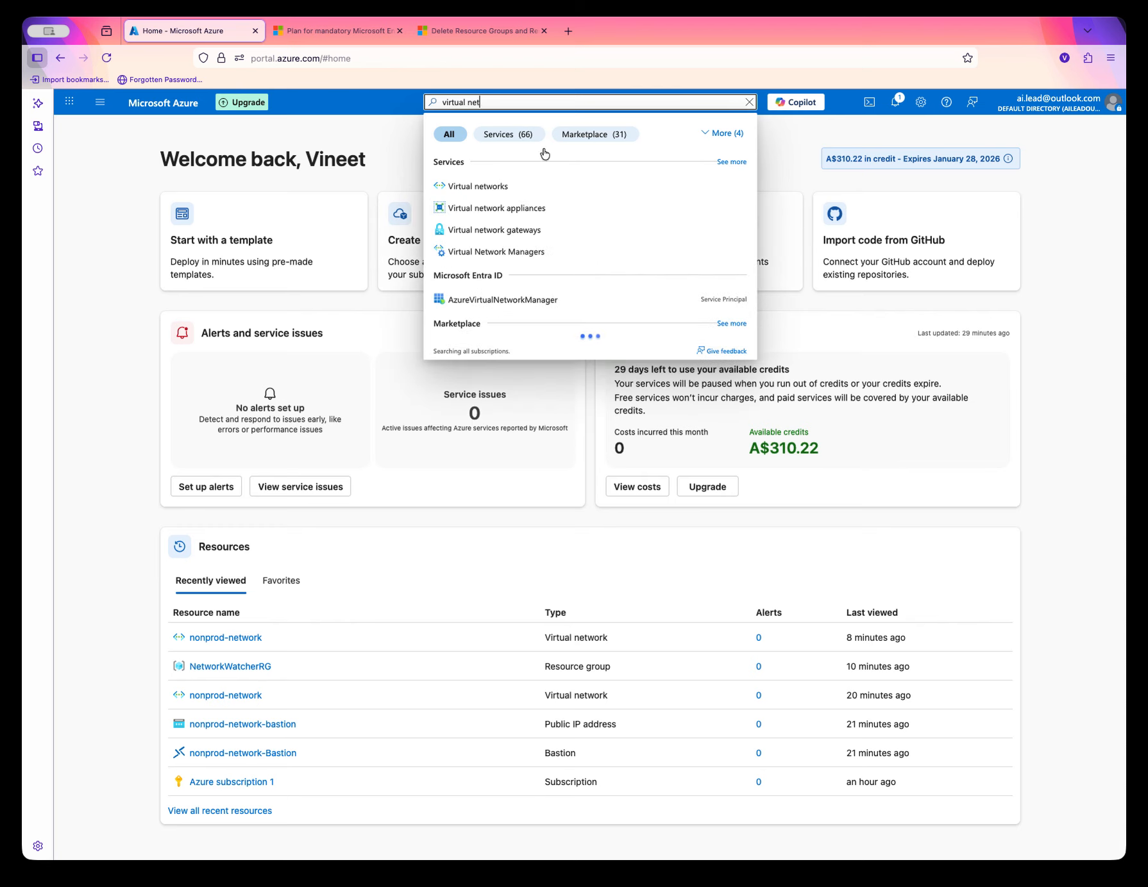
left_click(524, 193)
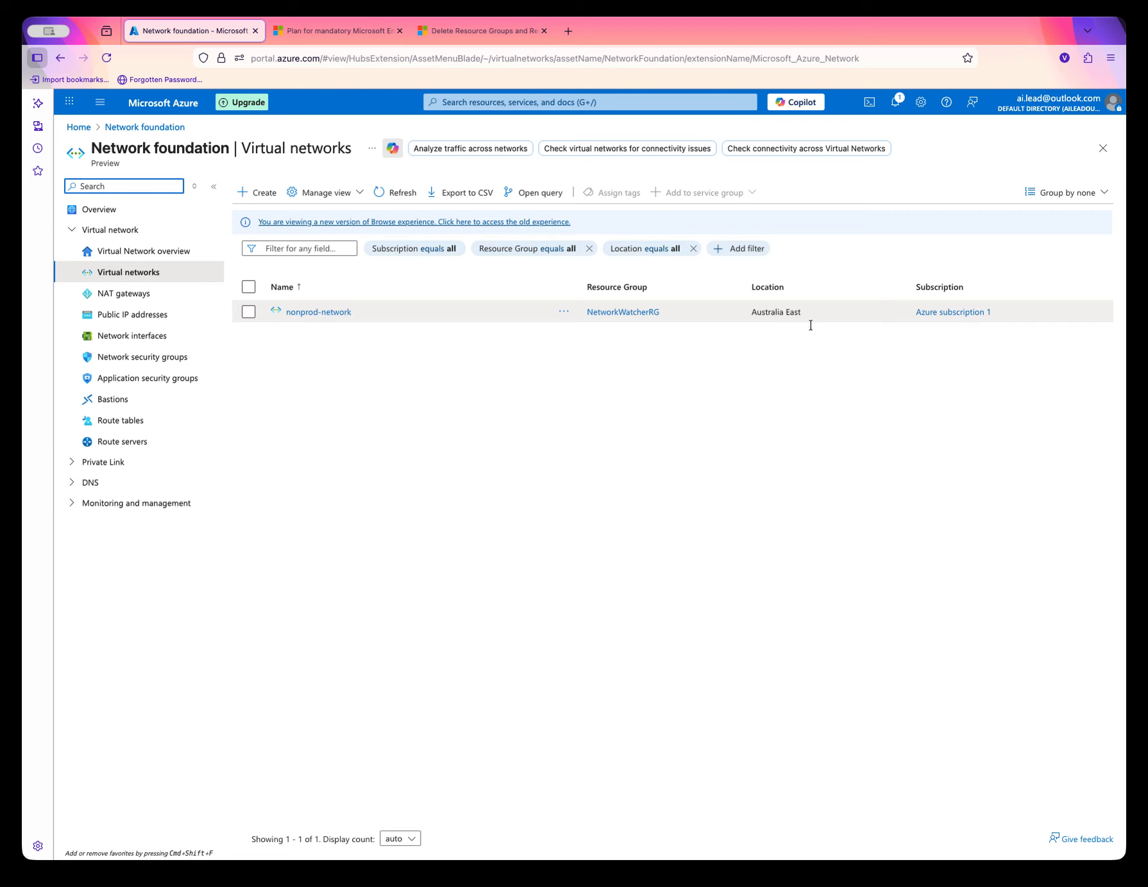
Start creating a virtual network and create a new resource group named learn-networks for it.
left_click(255, 199)
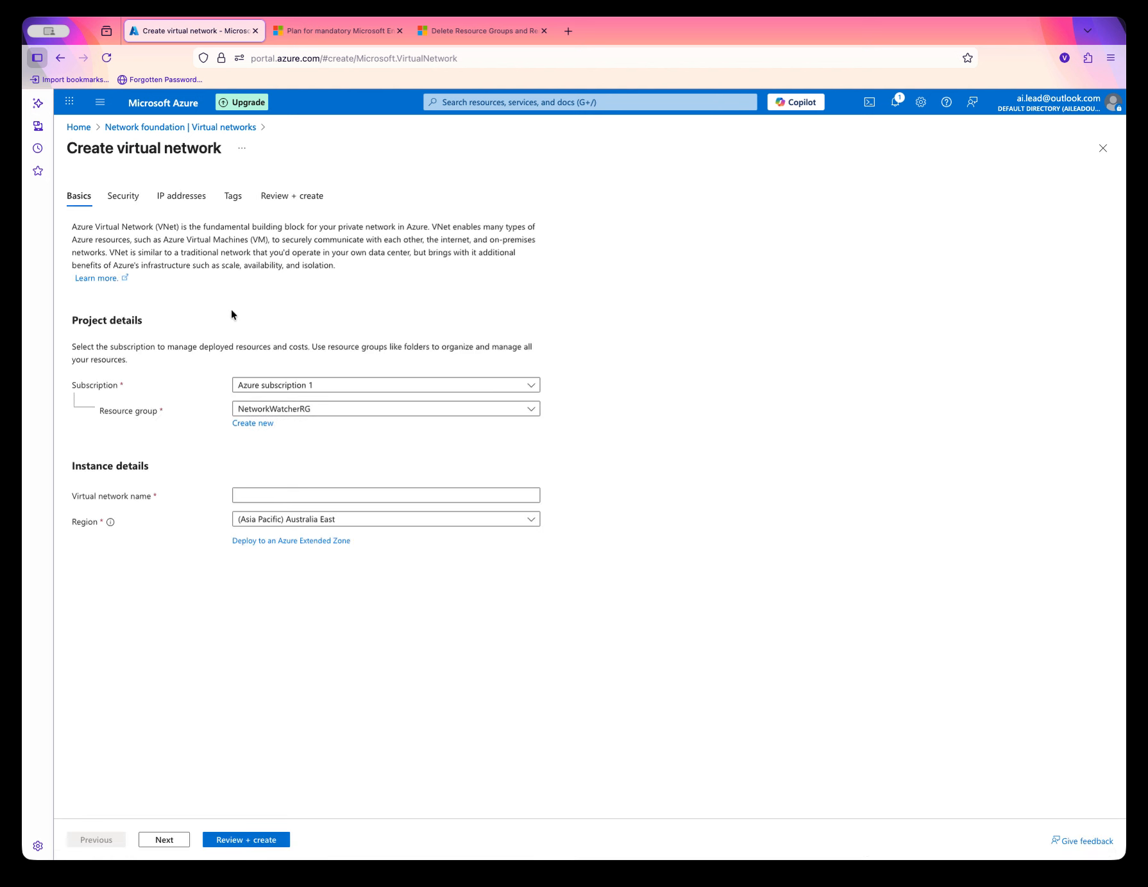
double_click(94, 385)
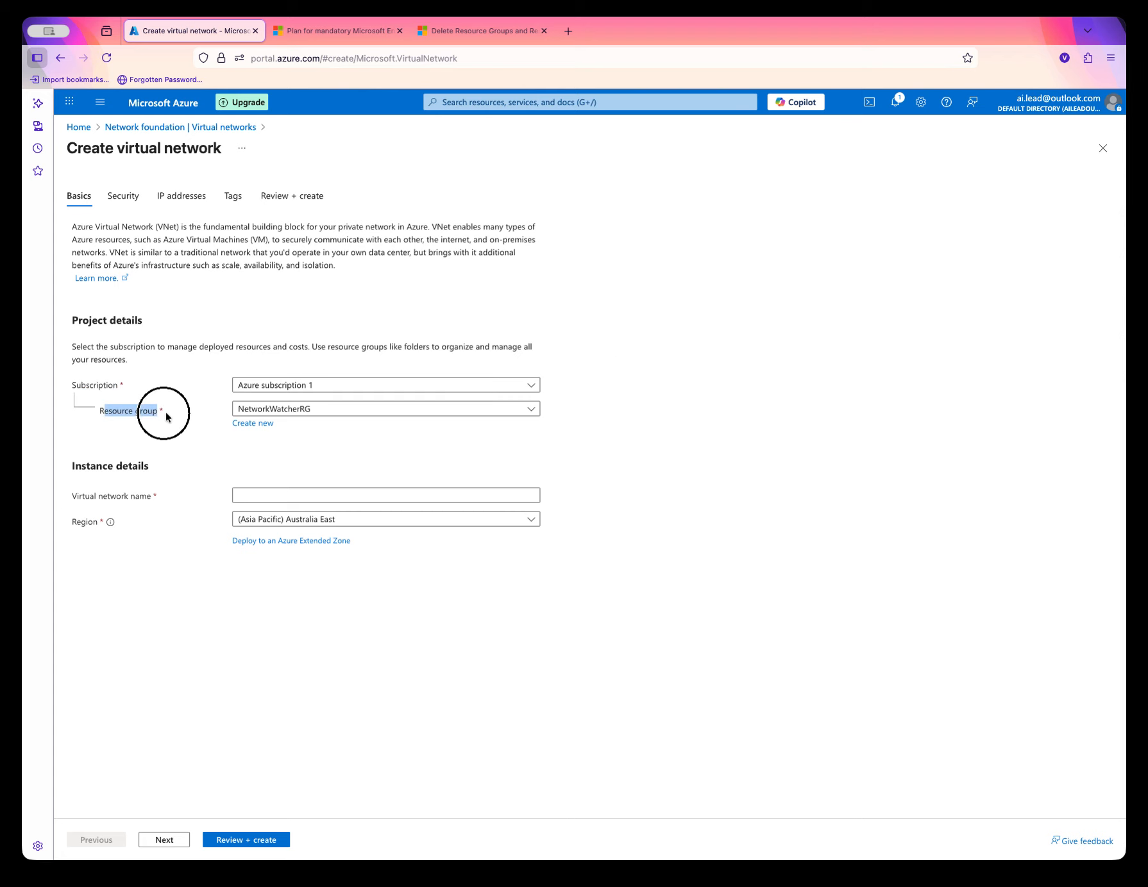
left_click(410, 411)
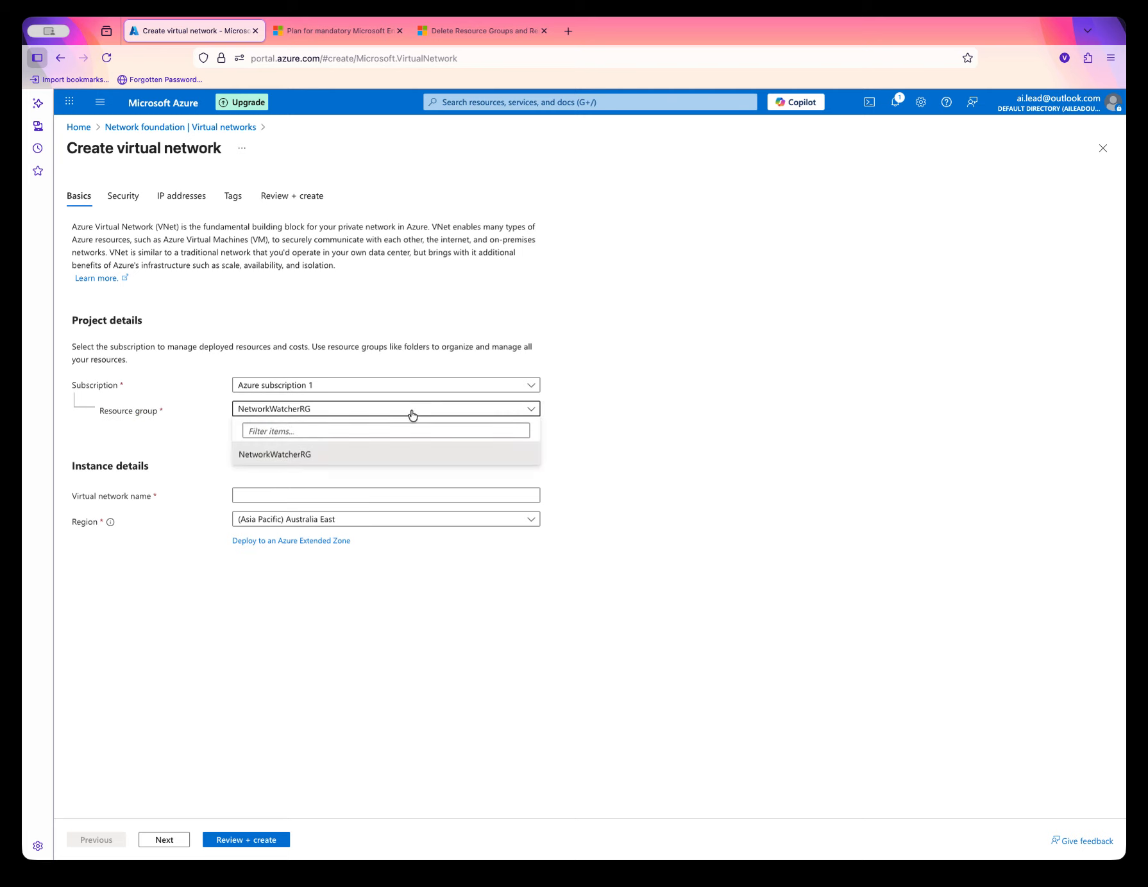
left_click(525, 410)
left_click(232, 423)
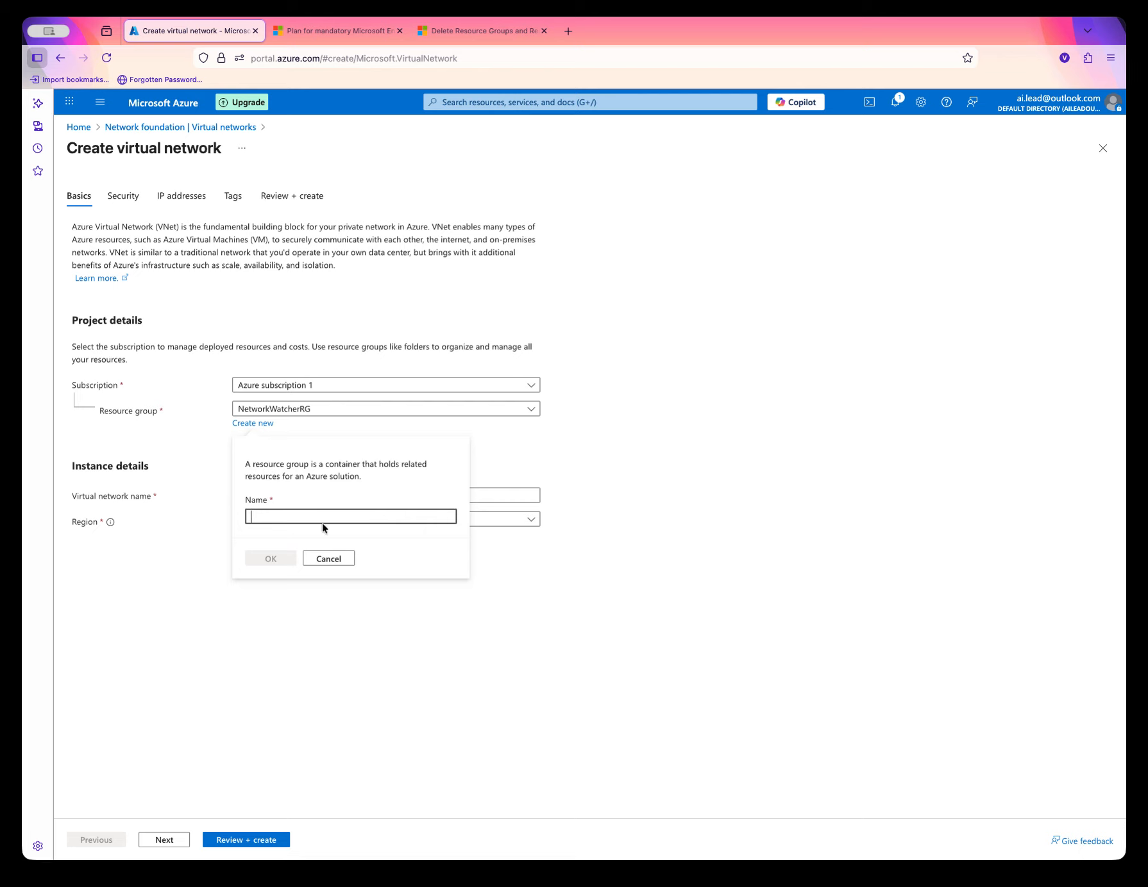
type("learn-networks")
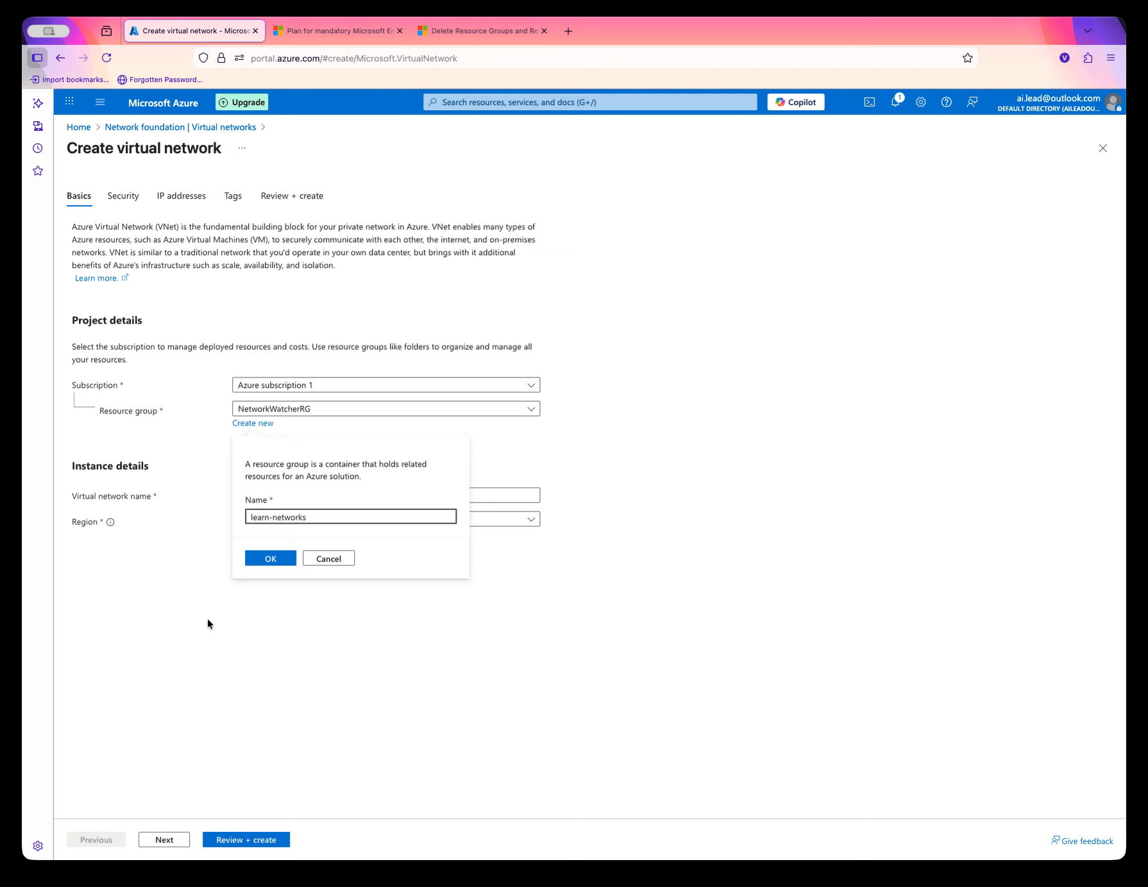
left_click(269, 562)
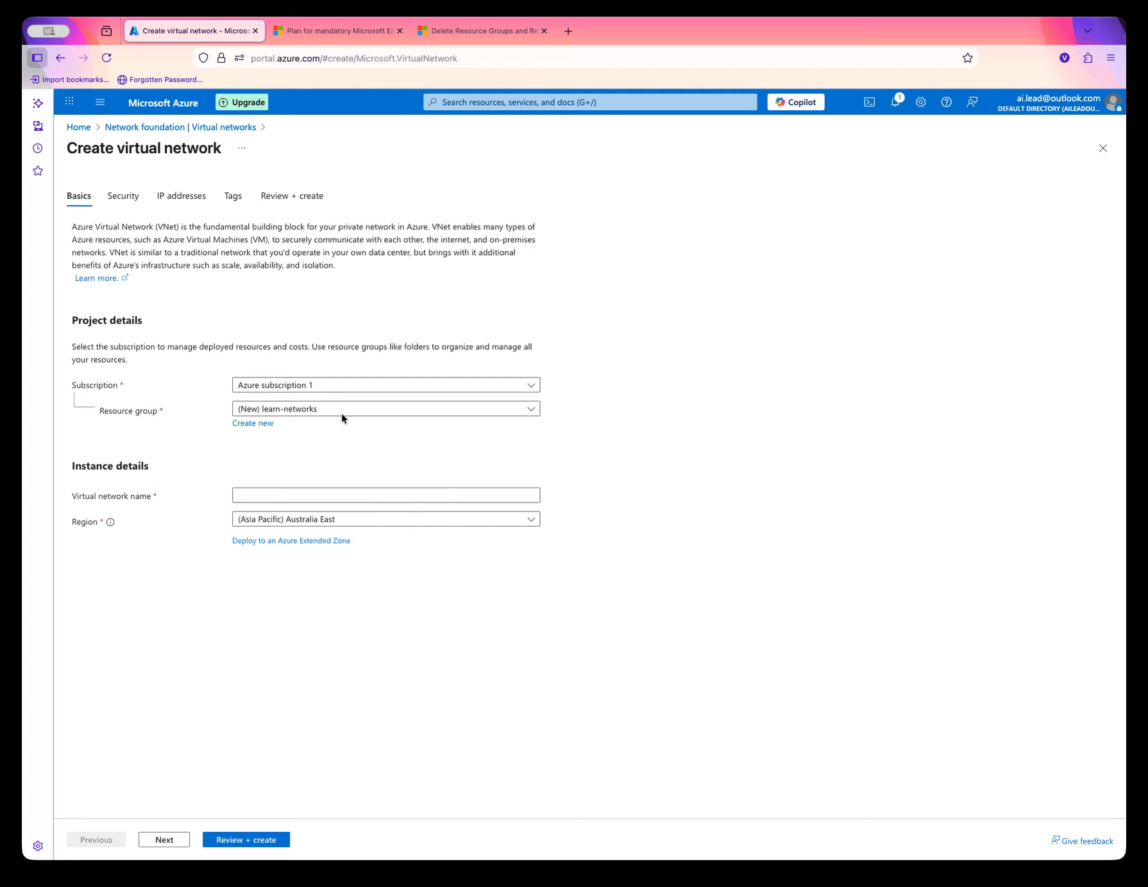
Name the virtual network nonprod-network-01 and continue to the security settings.
left_click_drag(160, 466, 72, 466)
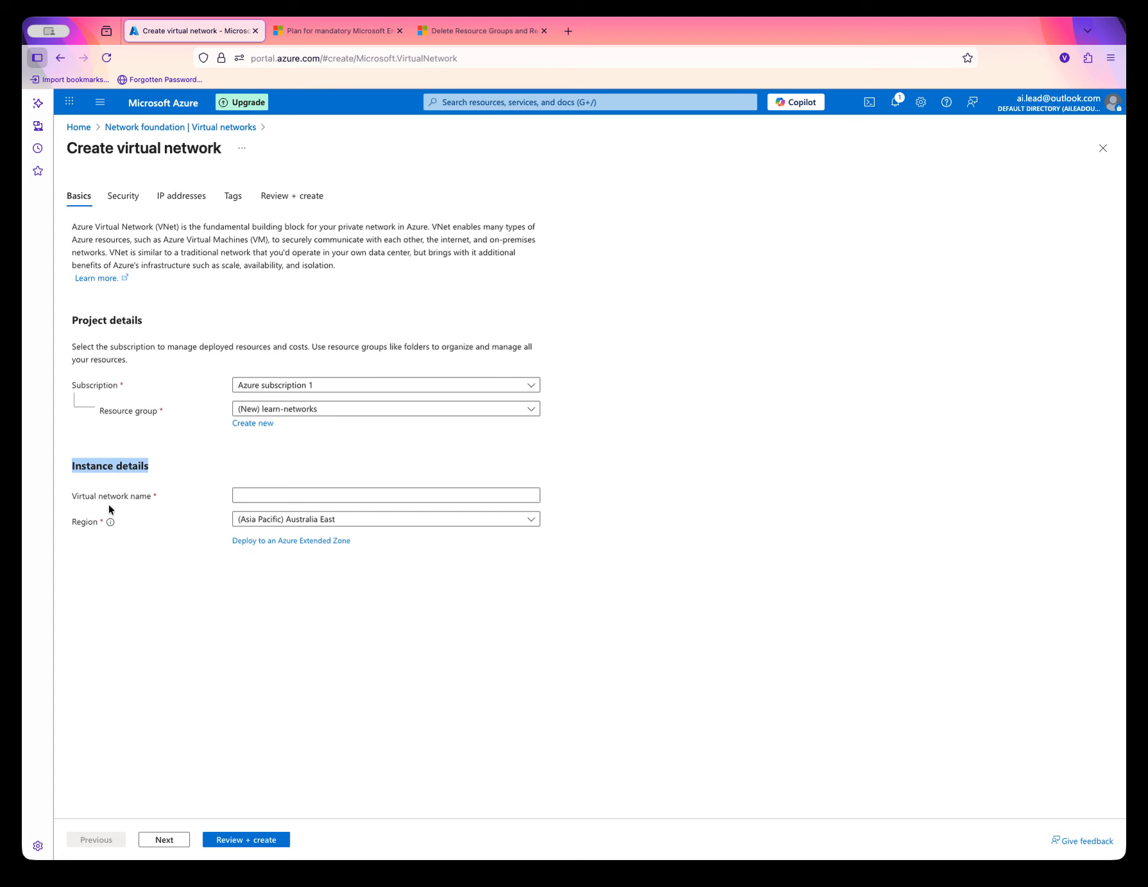
left_click(308, 494)
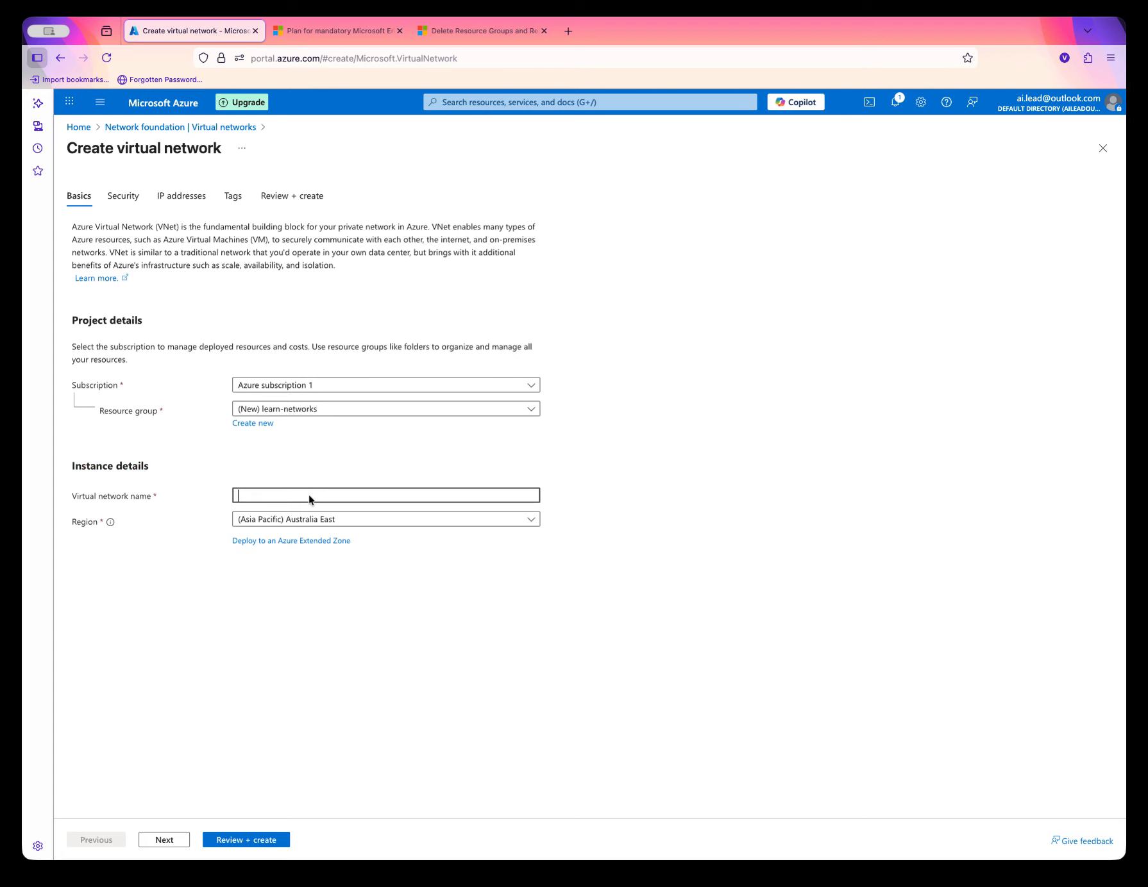
type("nonprod-network-01")
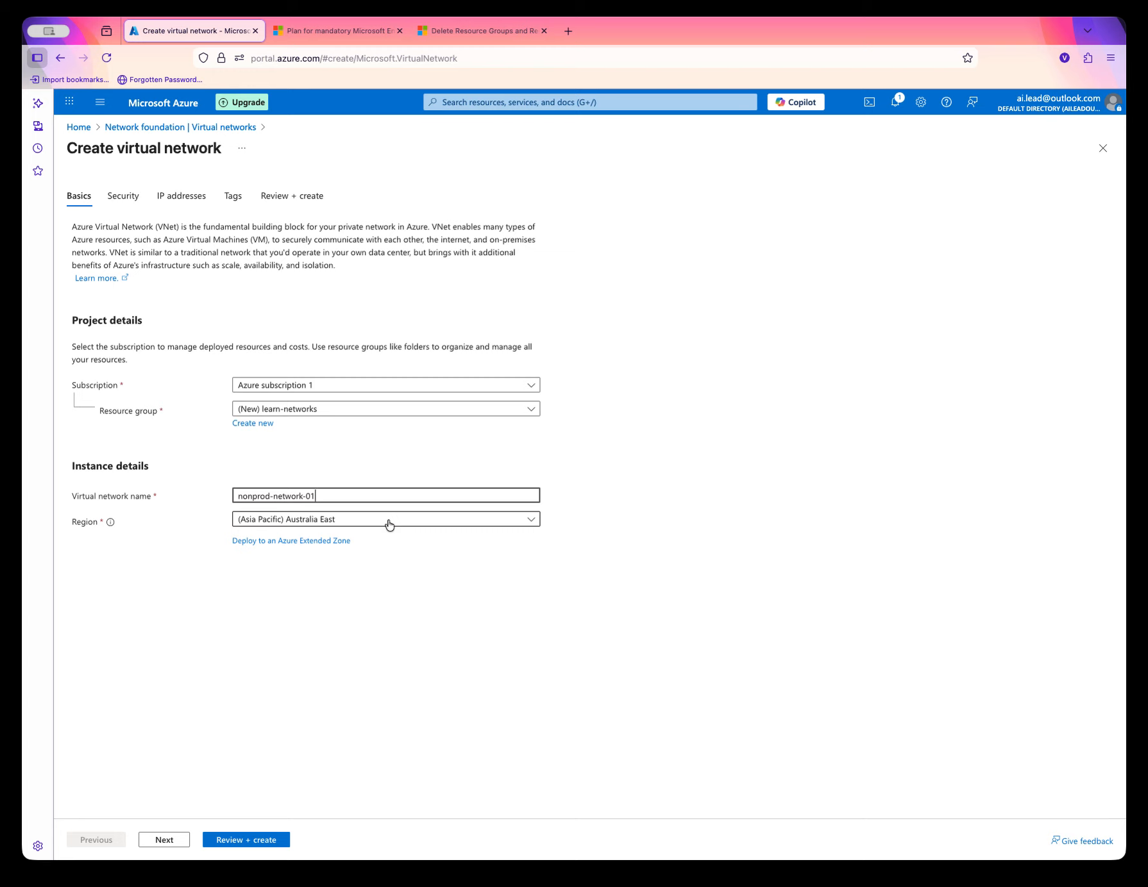
left_click(178, 844)
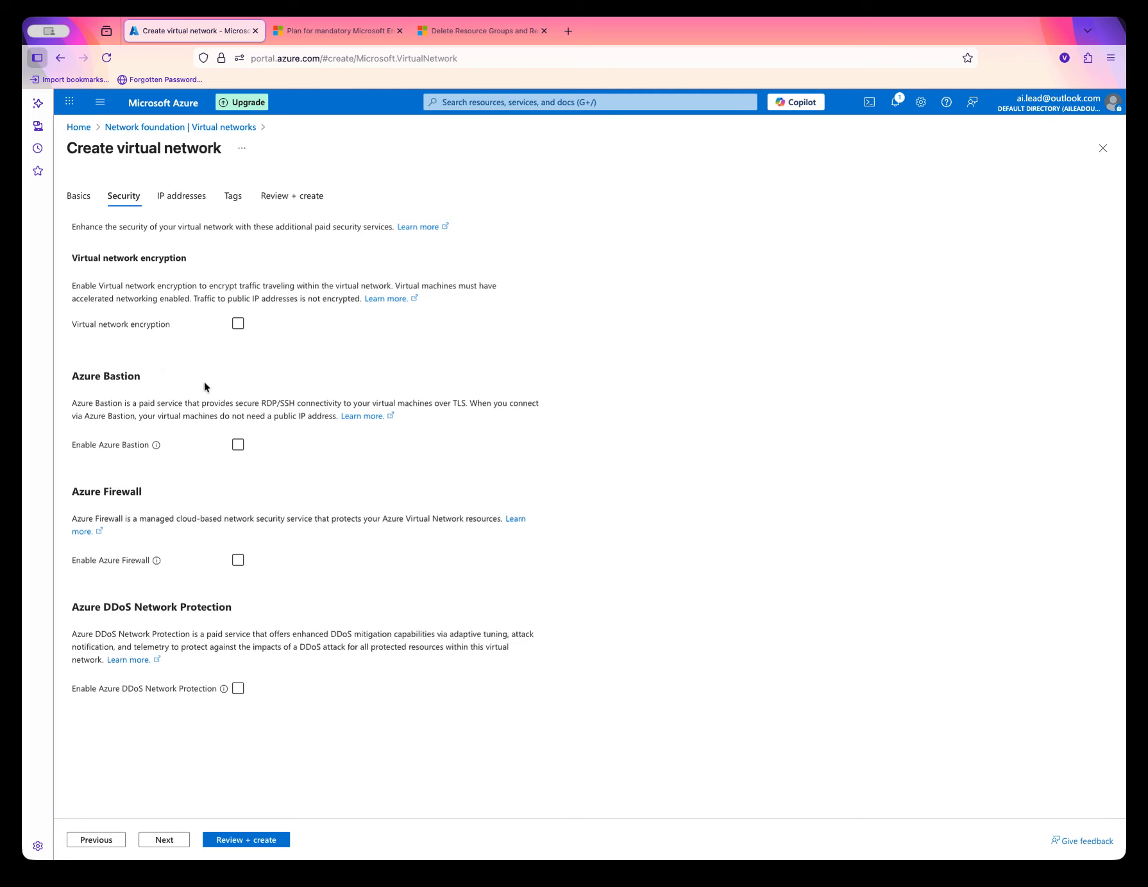
Enable virtual network encryption and continue to the IP addresses settings.
left_click_drag(84, 257, 186, 258)
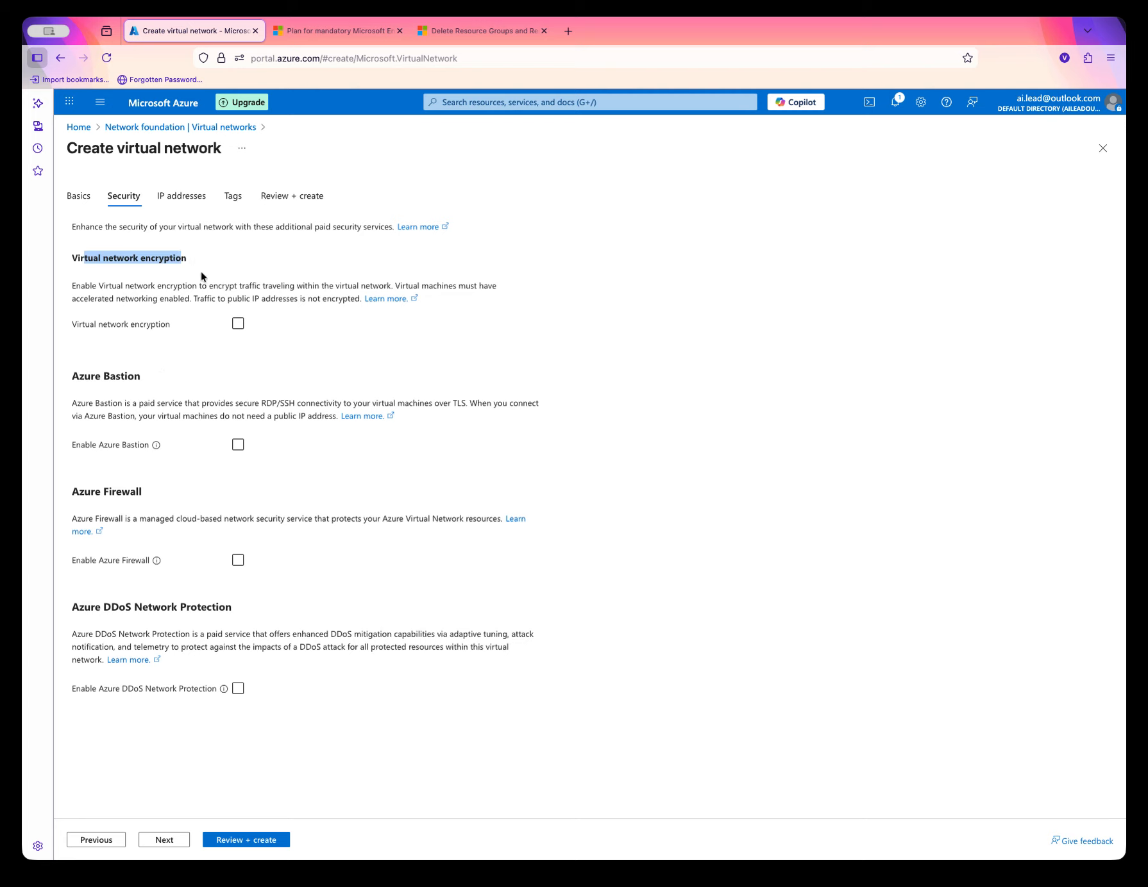
left_click(238, 325)
left_click_drag(83, 378, 134, 376)
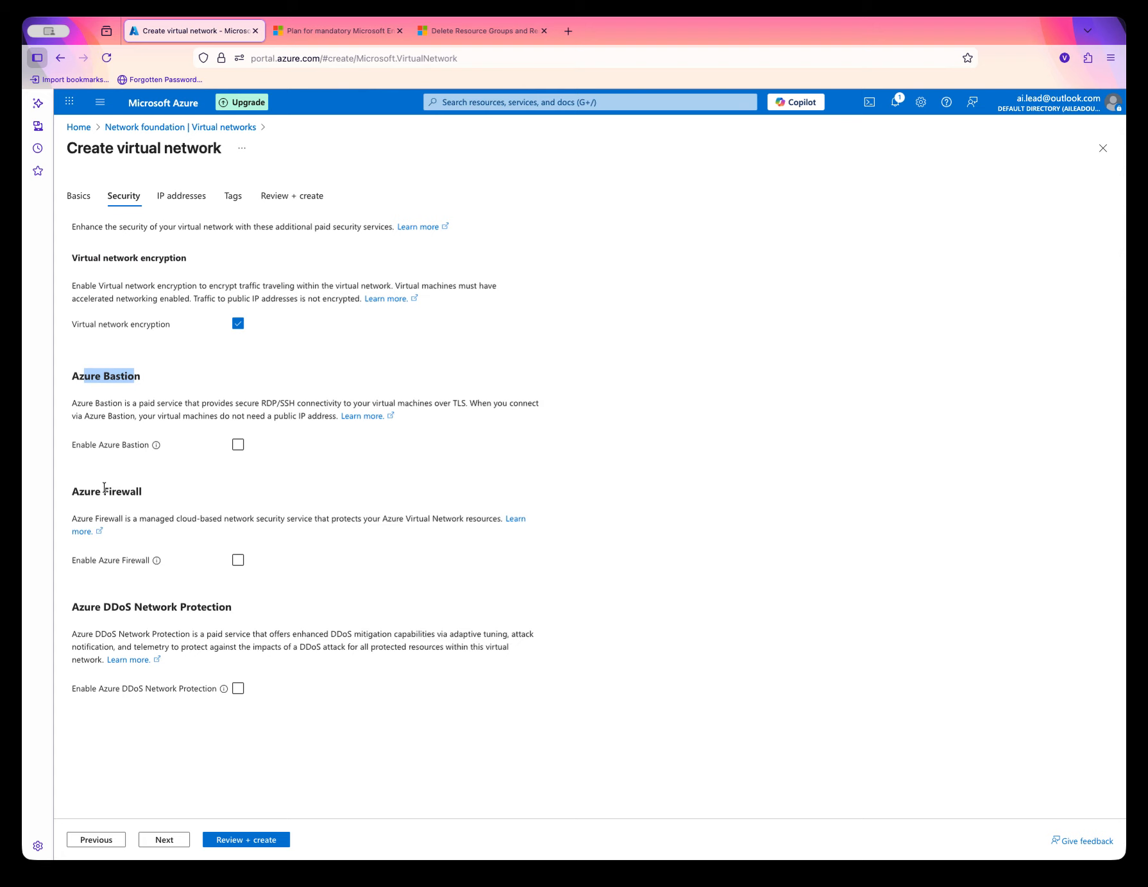
left_click_drag(79, 608, 274, 618)
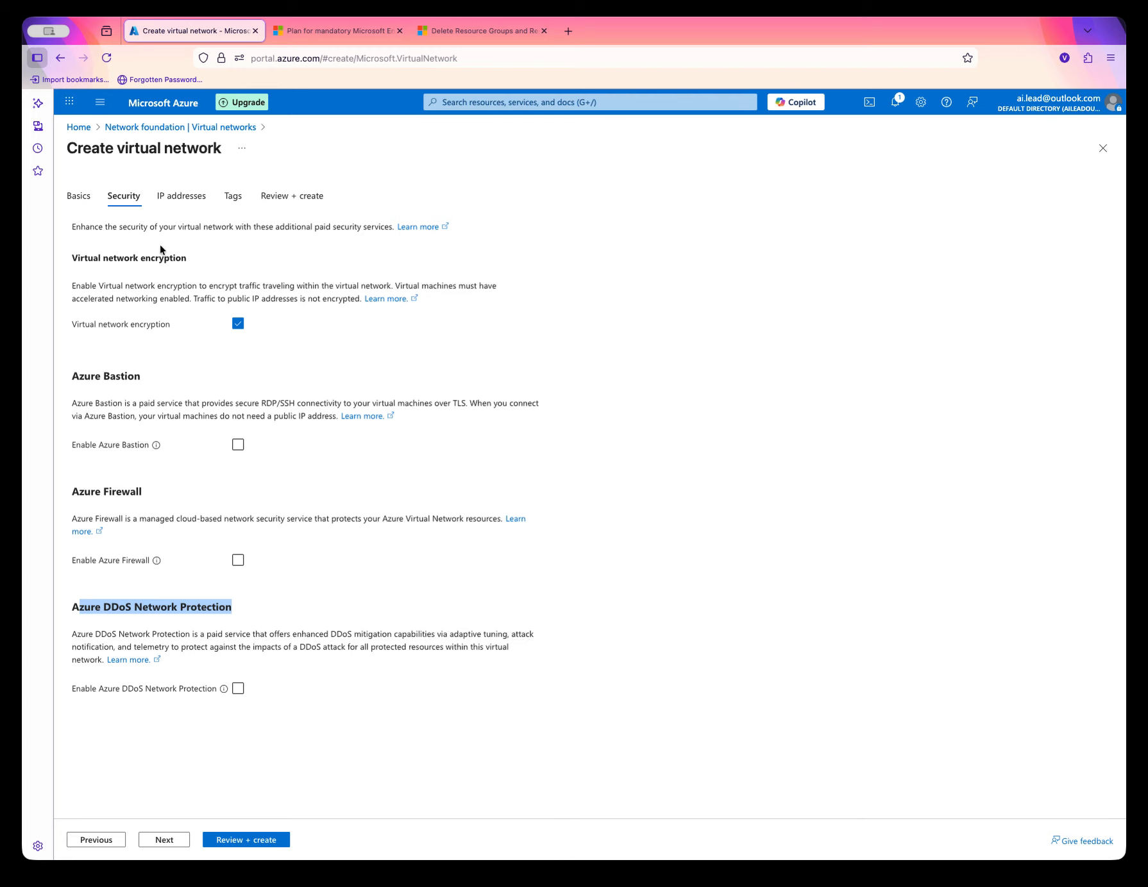
left_click_drag(155, 257, 75, 261)
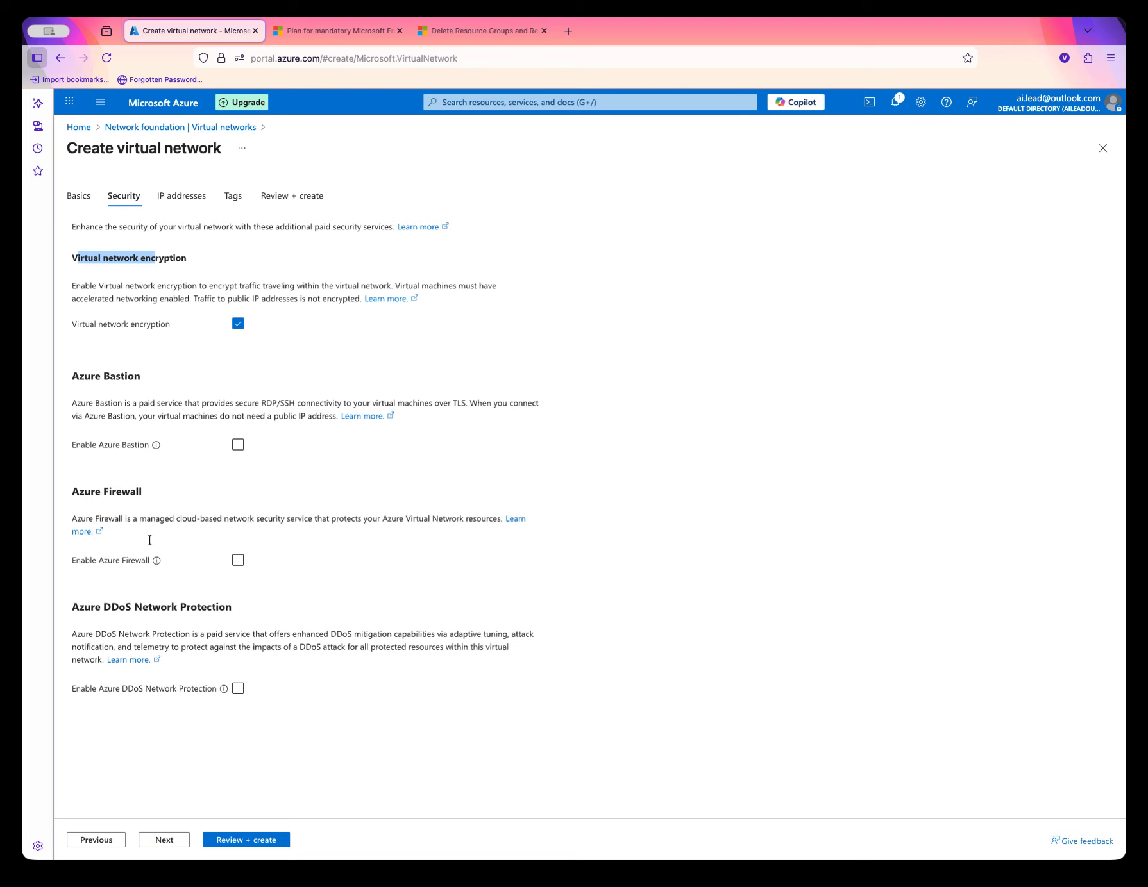
left_click(164, 840)
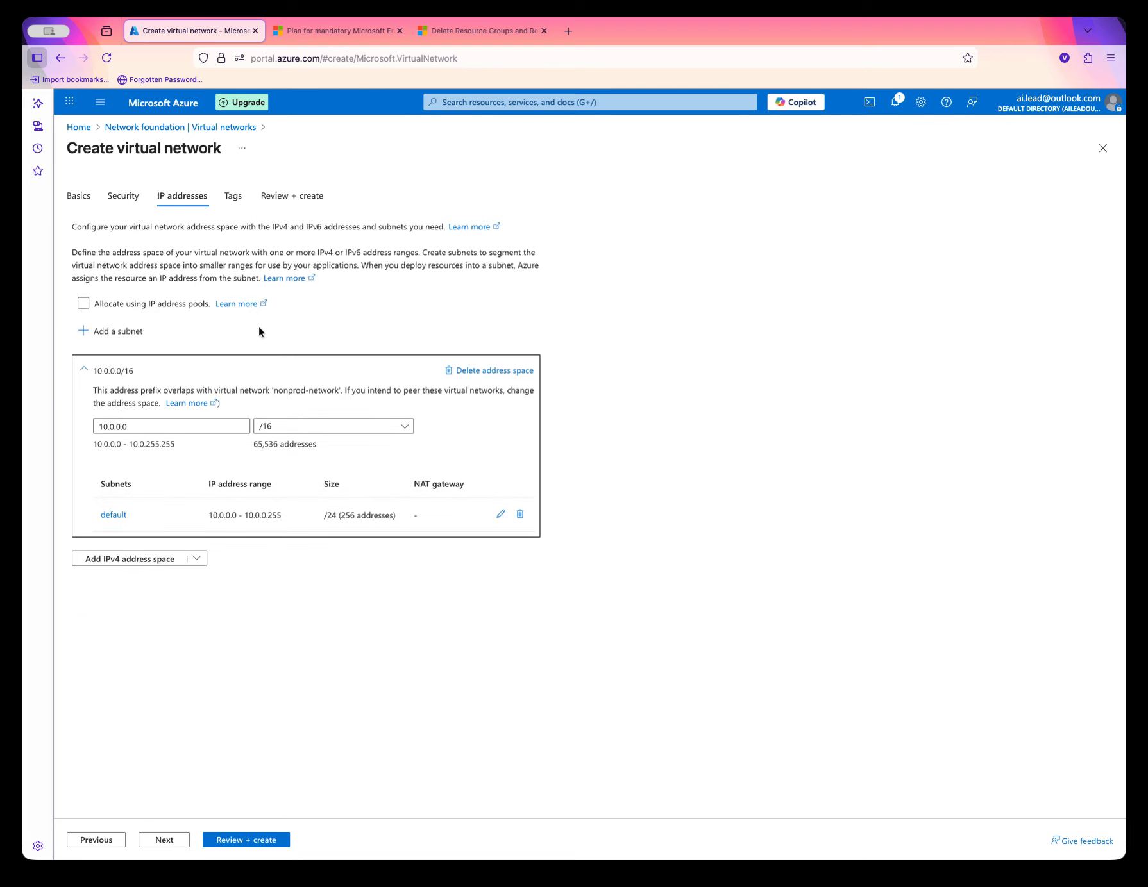
Advance past the IP addresses and Tags pages to the Review + create page.
left_click(148, 426)
left_click(162, 838)
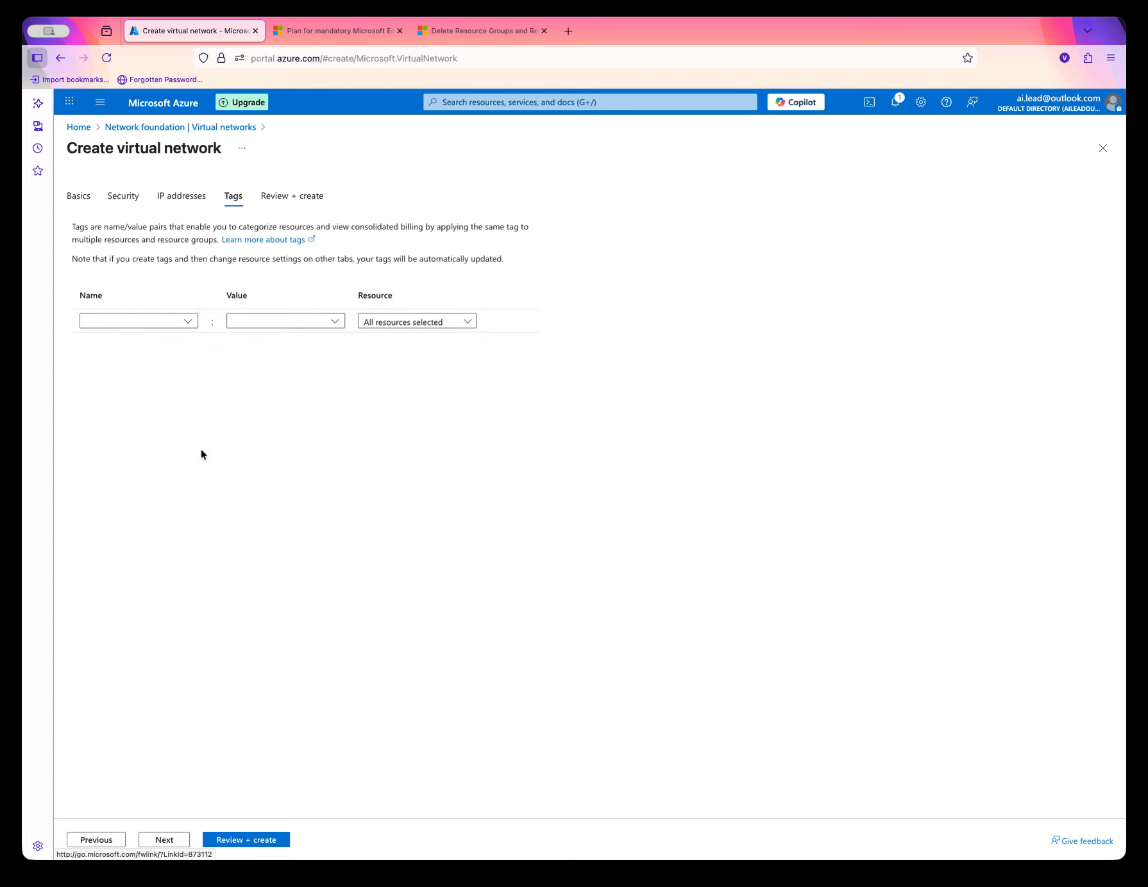
left_click(163, 840)
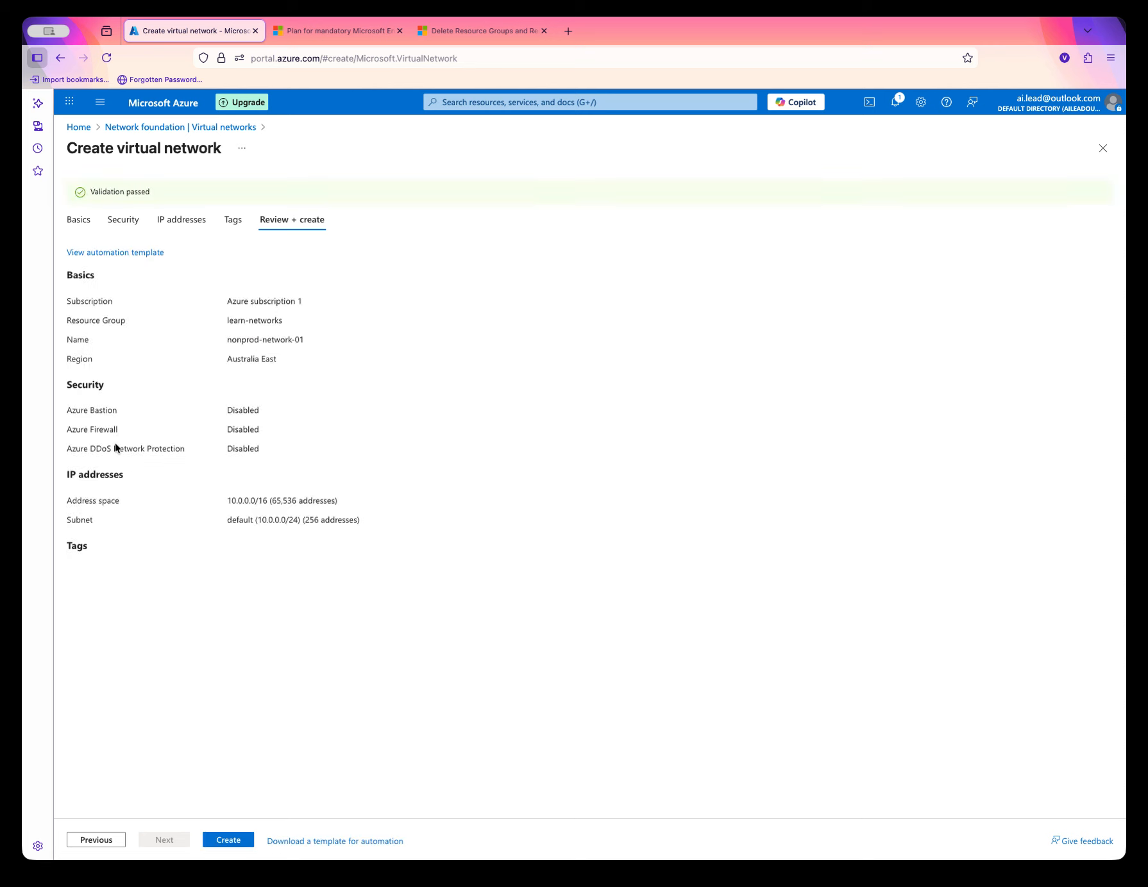
Review the summary of the basics, security and IP address settings before creating.
left_click_drag(293, 303, 172, 300)
left_click_drag(279, 322, 200, 324)
left_click_drag(64, 342, 298, 340)
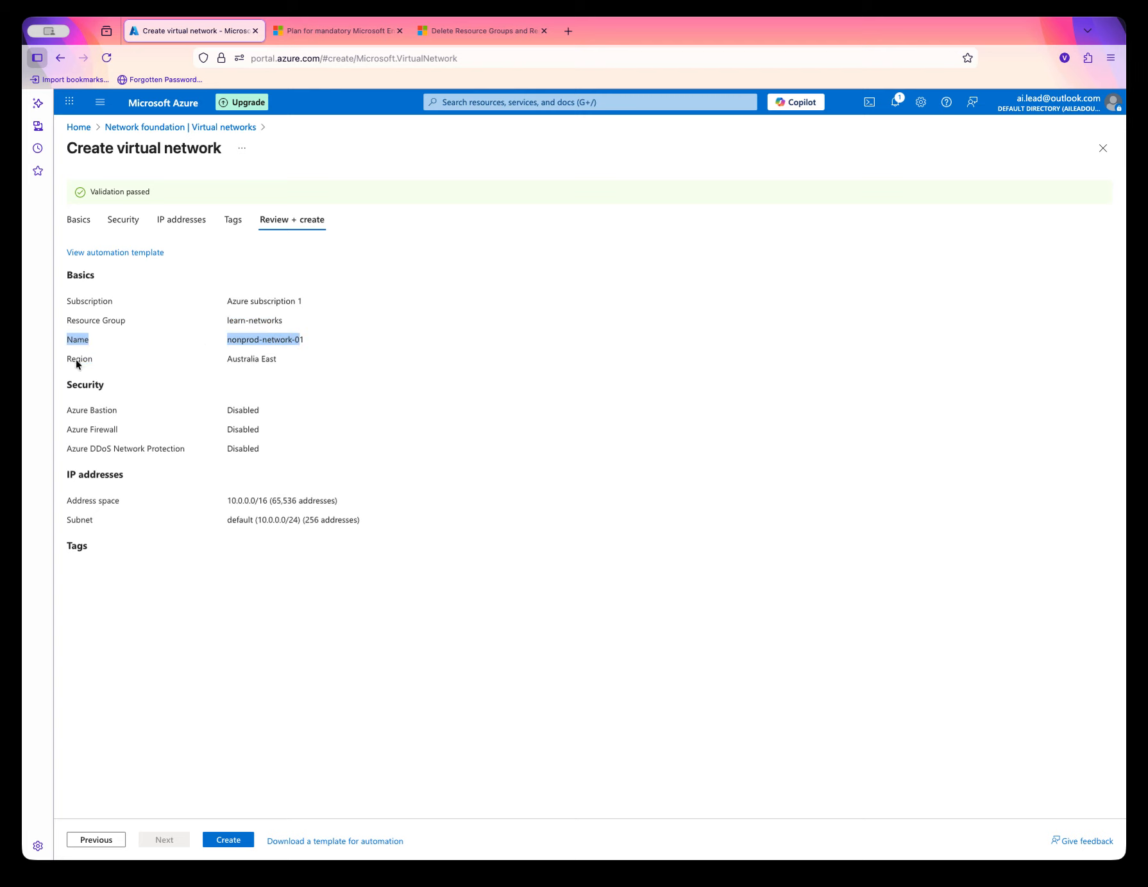
left_click_drag(71, 360, 330, 357)
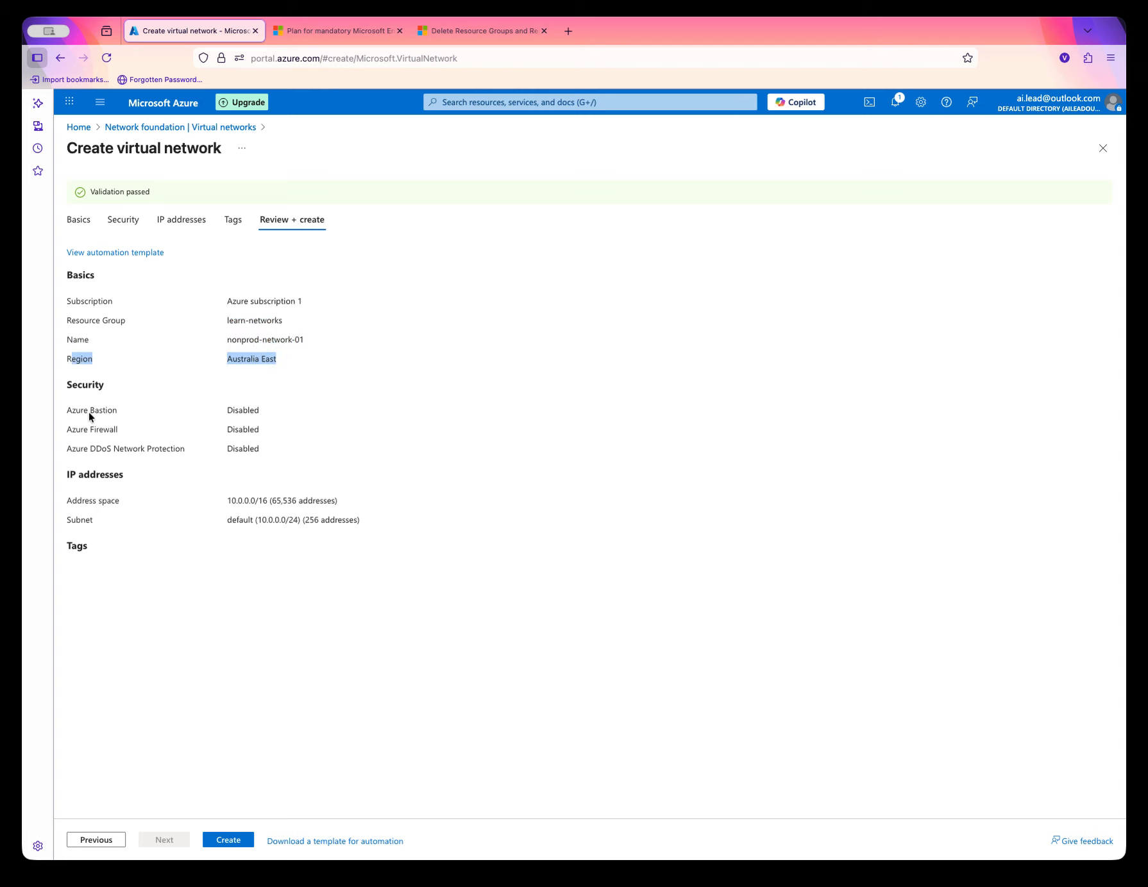
left_click_drag(72, 415, 249, 410)
left_click_drag(104, 430, 137, 412)
left_click_drag(87, 450, 173, 449)
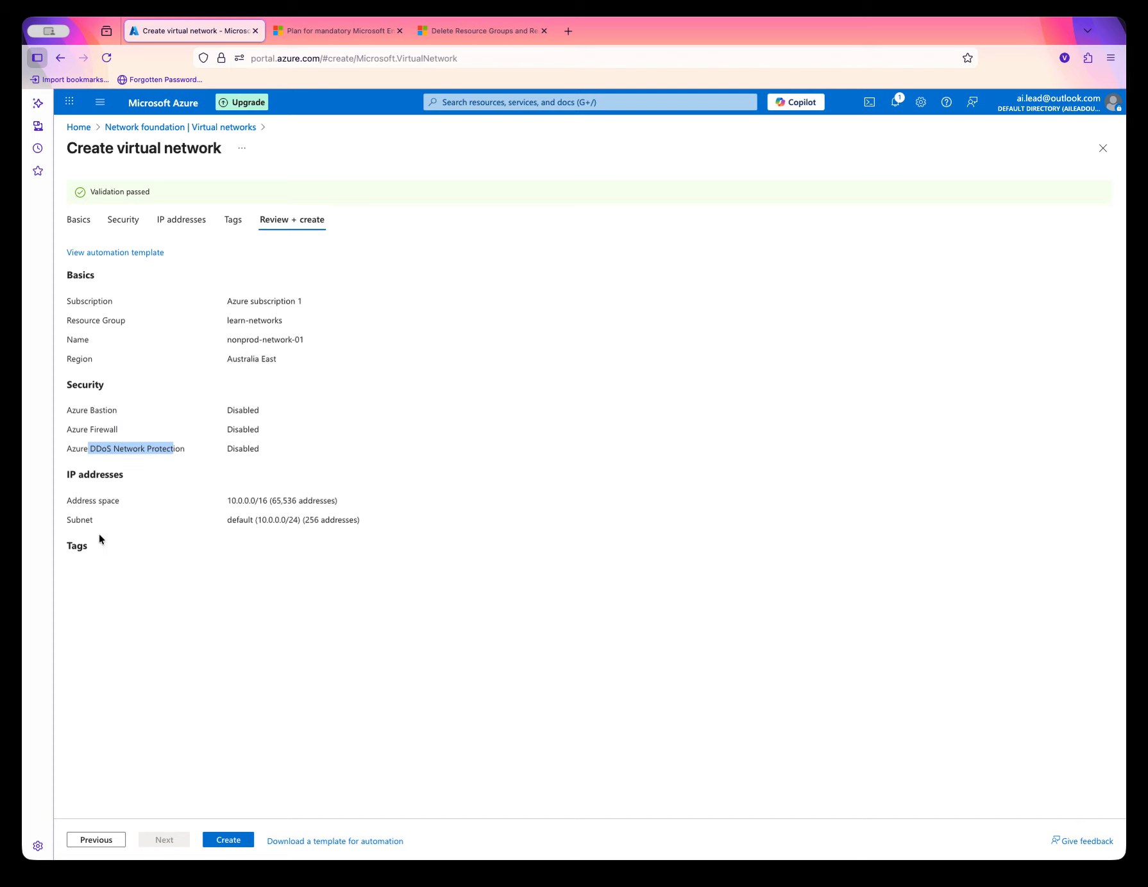
left_click_drag(227, 500, 331, 501)
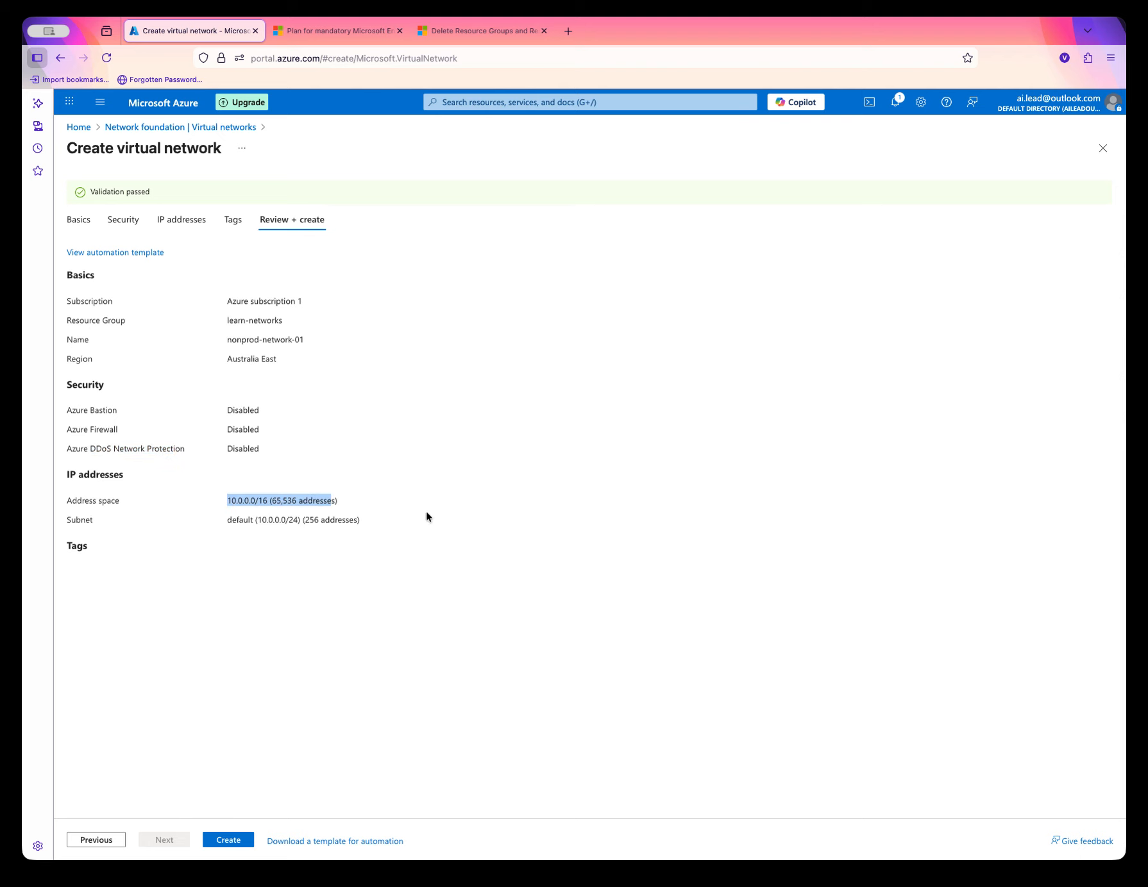
Create the virtual network and refresh the deployment status.
left_click(223, 842)
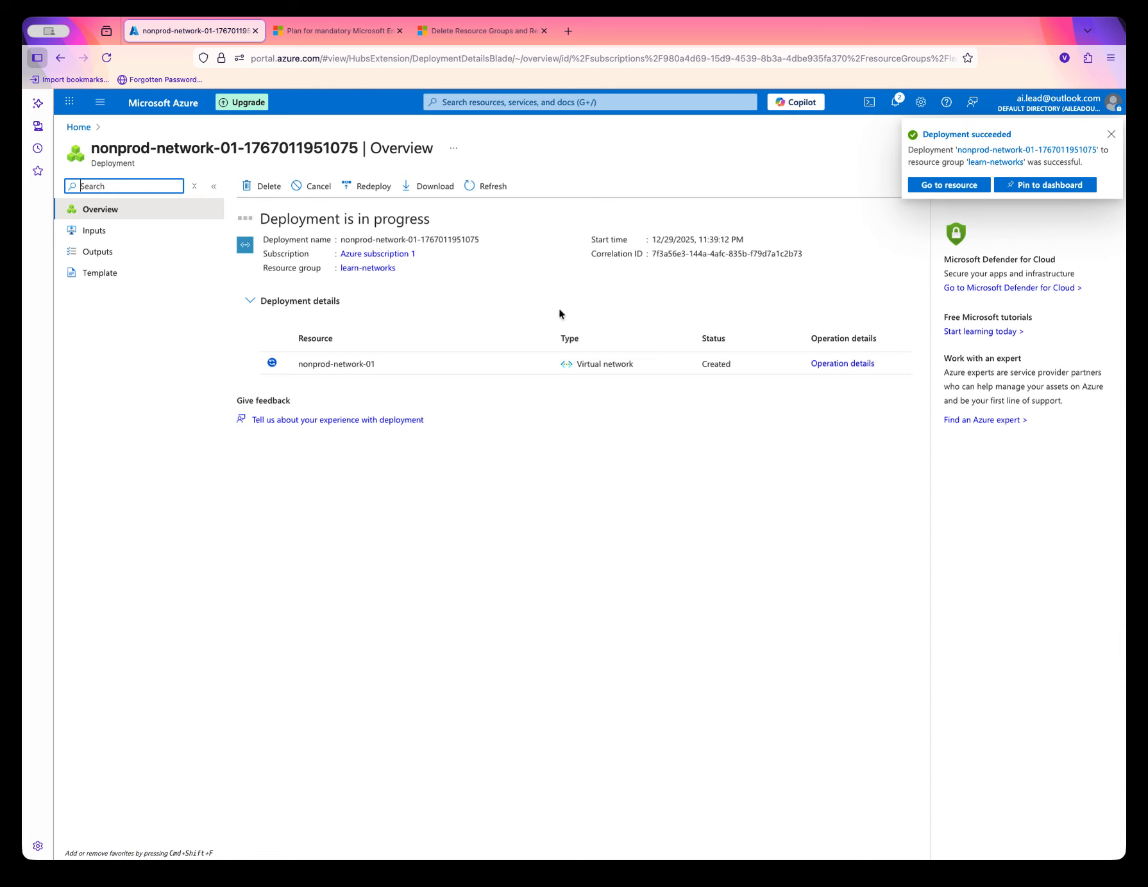
left_click(481, 187)
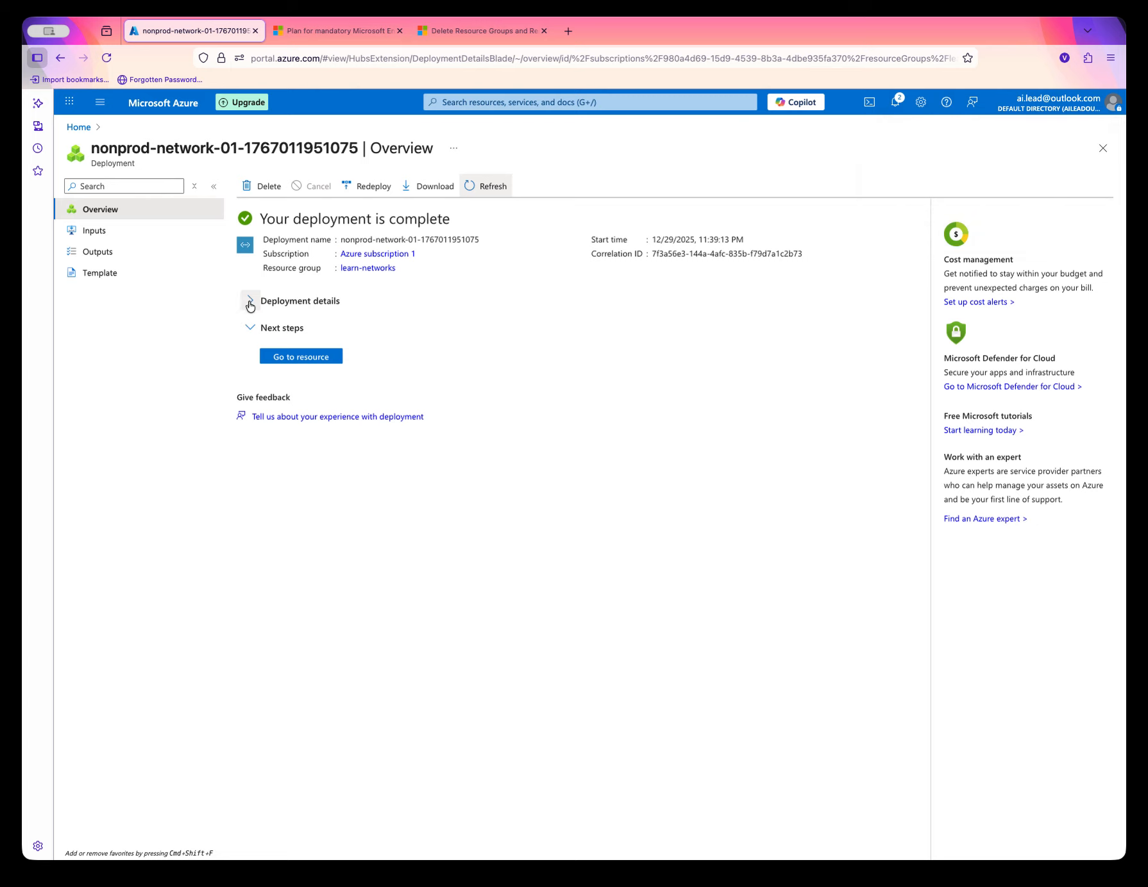
Expand the deployment details and open the new nonprod-network-01 virtual network.
left_click(251, 302)
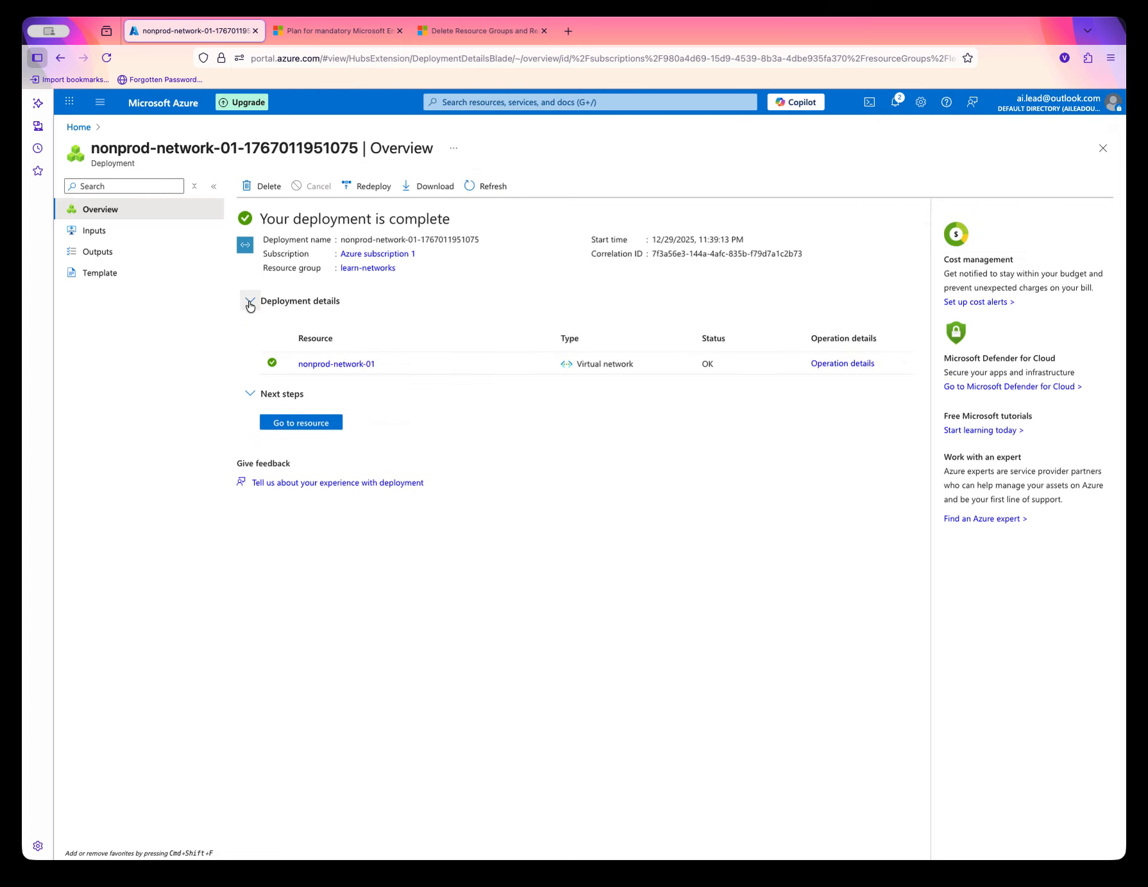
mouse_move(338, 371)
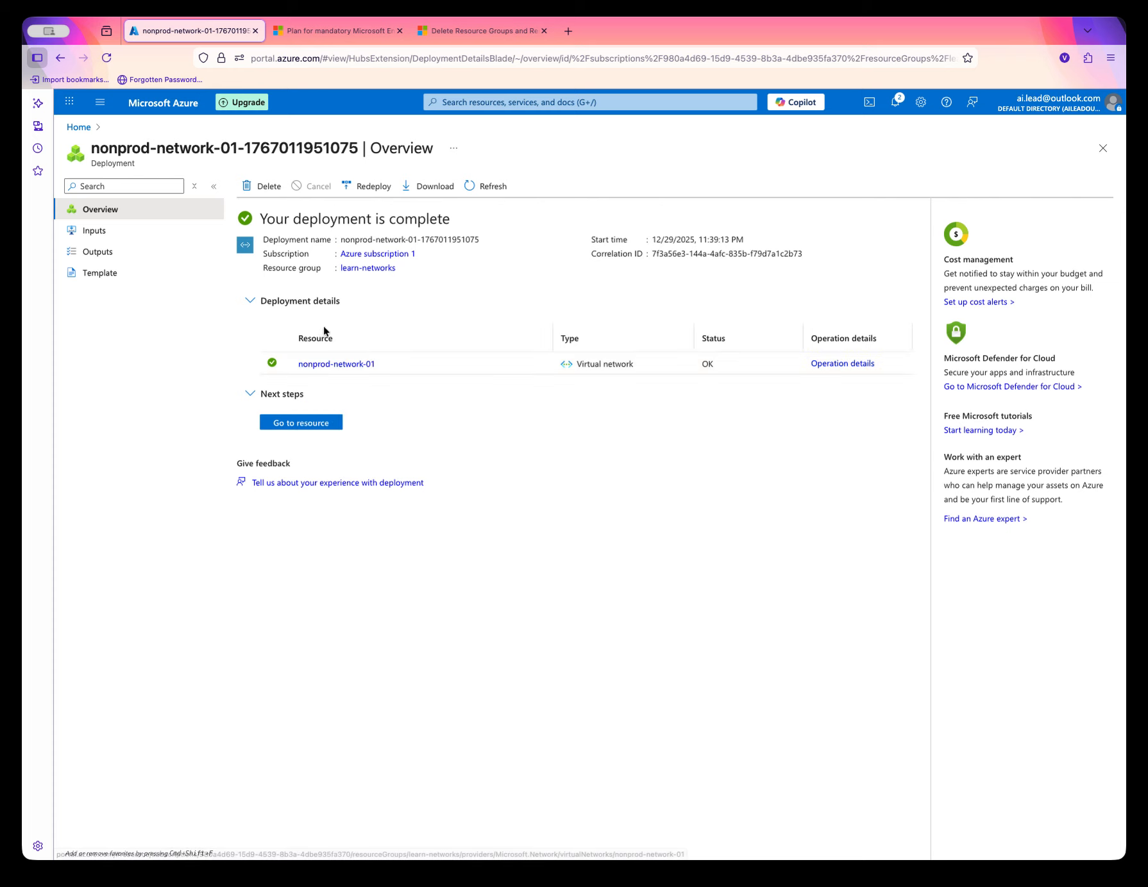
left_click(338, 364)
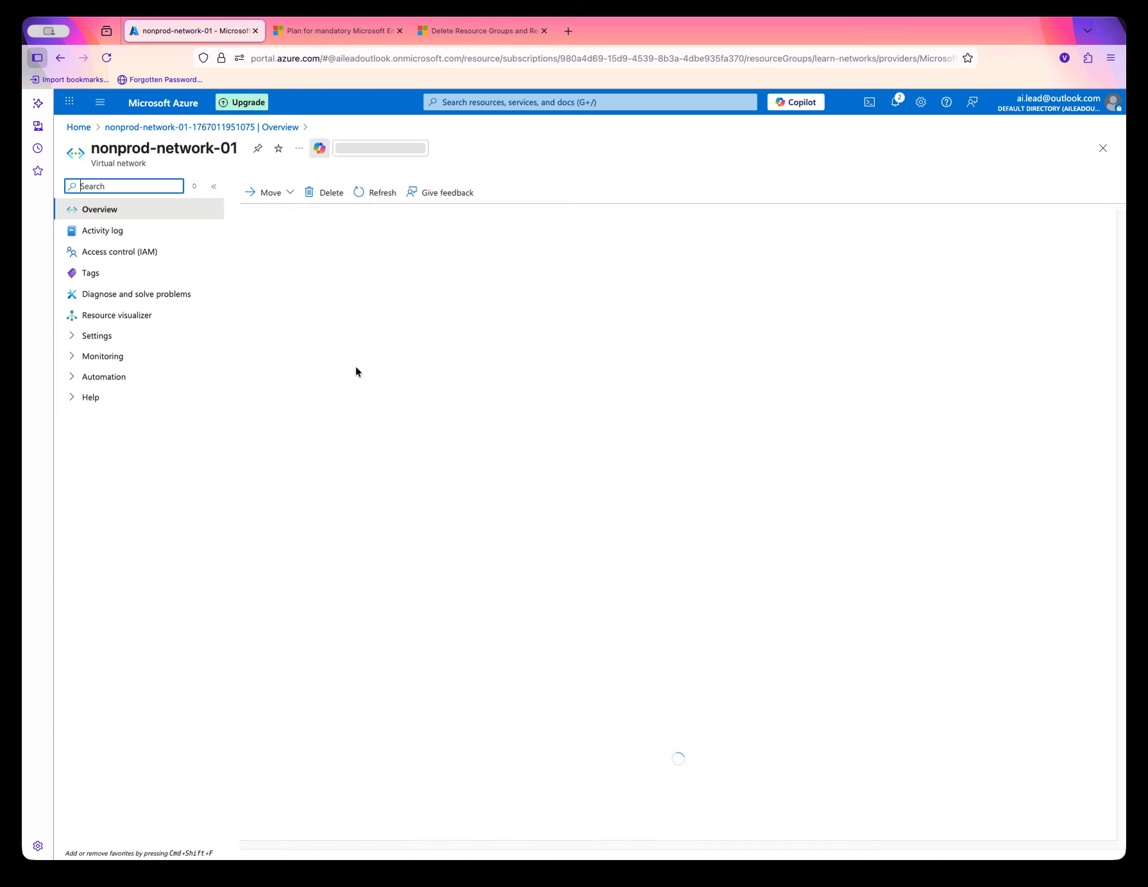